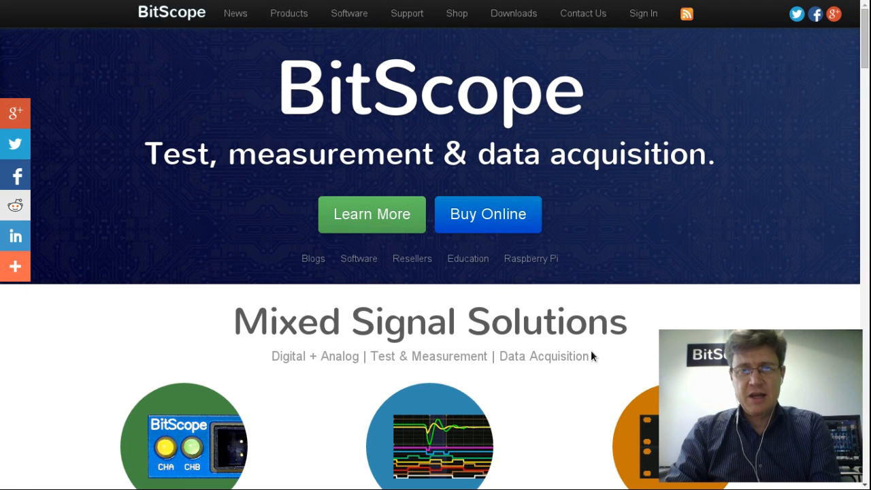
Step: Bring the Raspberry Pi blog post about the touch display to the front
key("alt+Tab")
key("alt+Tab")
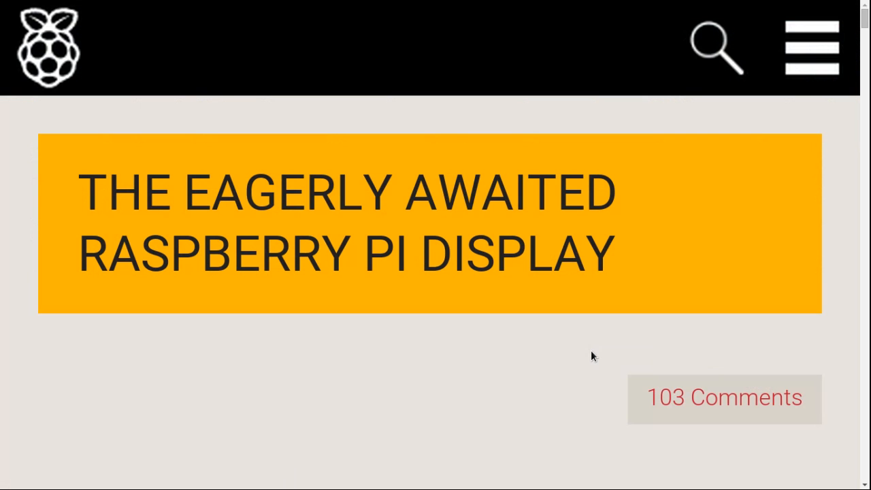
Step: Reset the blog page zoom to normal desktop size with Ctrl+0
key("ctrl+0")
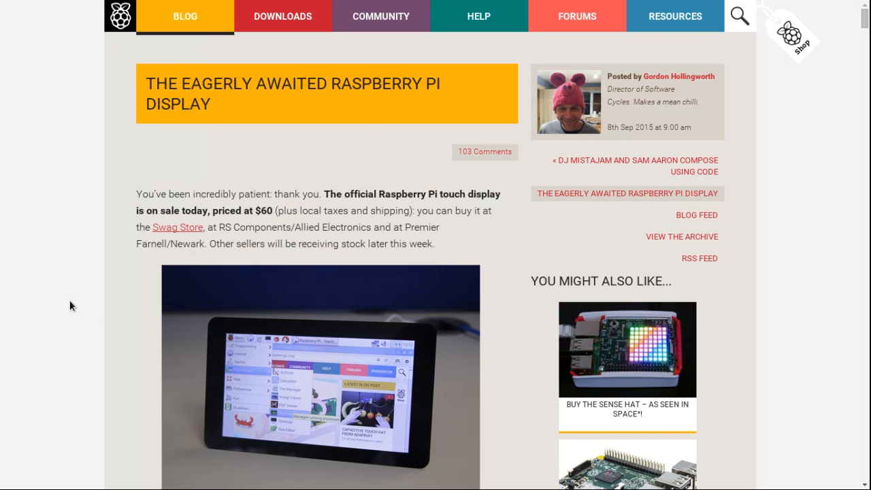
scroll(69, 300, "down", 3)
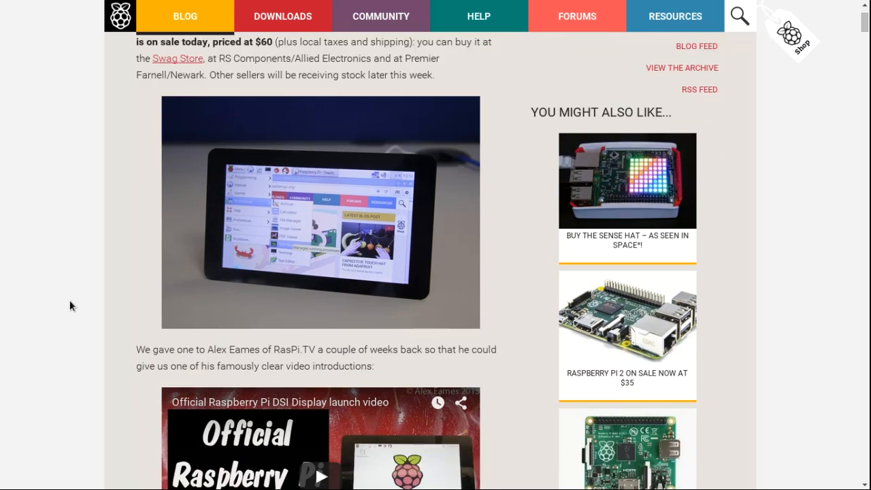
scroll(70, 300, "down", 3)
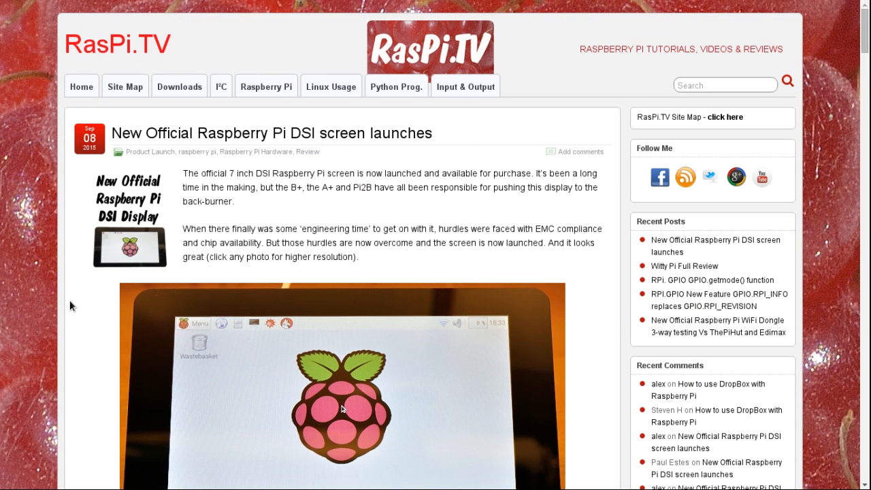
scroll(70, 300, "down", 3)
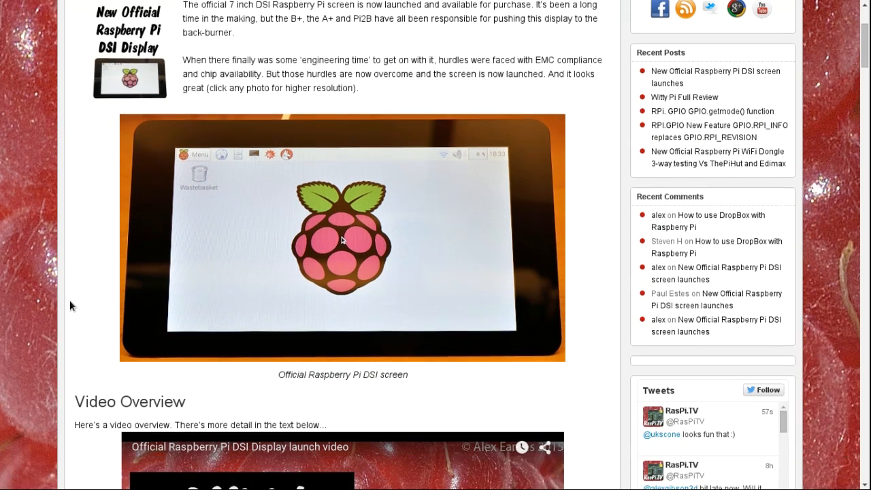
scroll(69, 300, "down", 3)
scroll(69, 306, "down", 1)
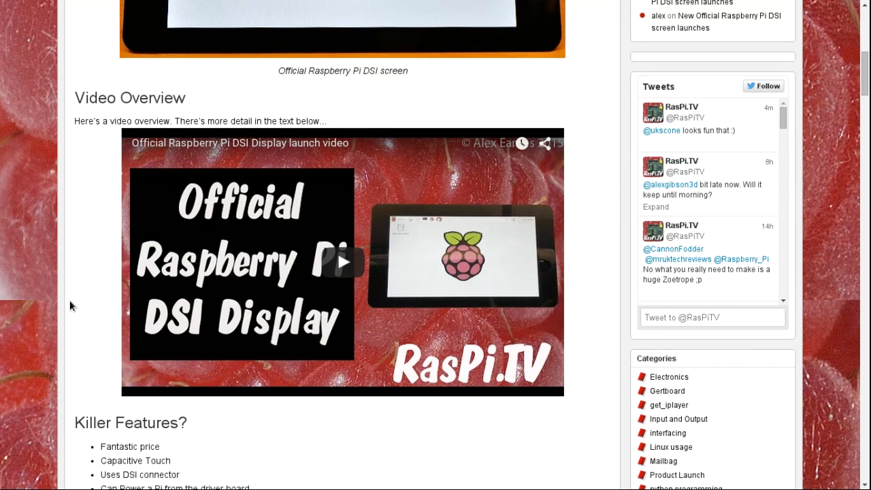
scroll(69, 305, "up", 4)
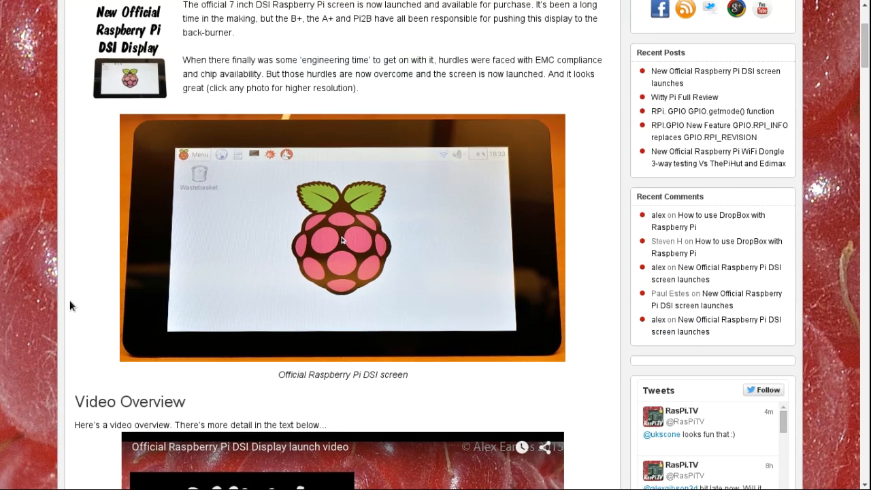
scroll(69, 306, "up", 3)
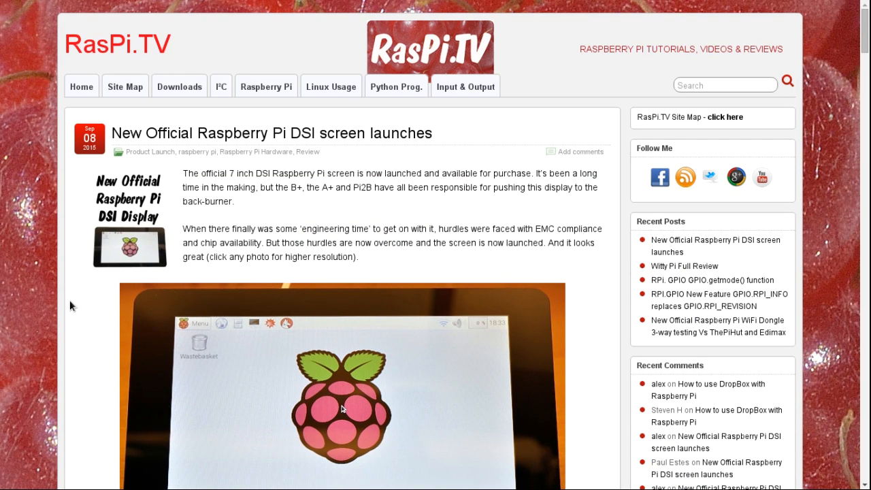
Step: Show the BitScope Blade DuoPi tweet, then switch to the full-screen video of the display box
key("ctrl+Tab")
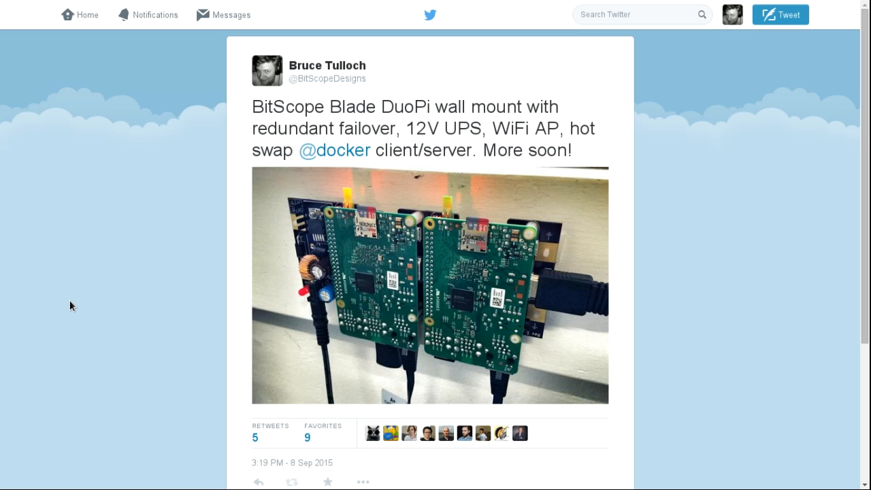
key("alt+Tab")
key("alt+Tab")
key("alt+shift+Tab")
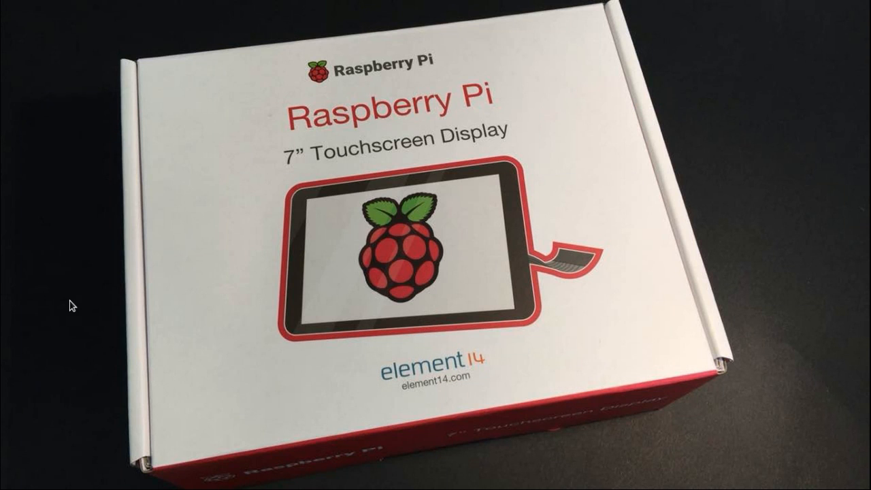
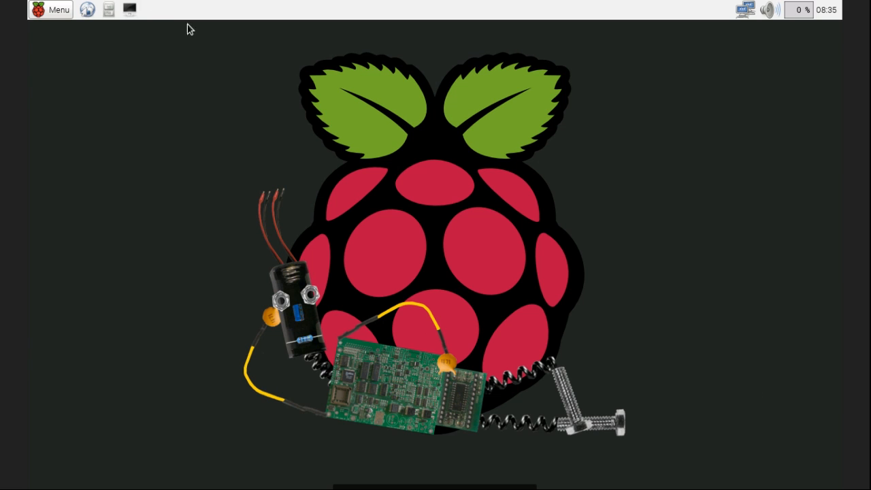
Step: Launch a terminal and run 'sudo apt-get update' to refresh the package lists
left_click(135, 9)
type("sudo apt-get update")
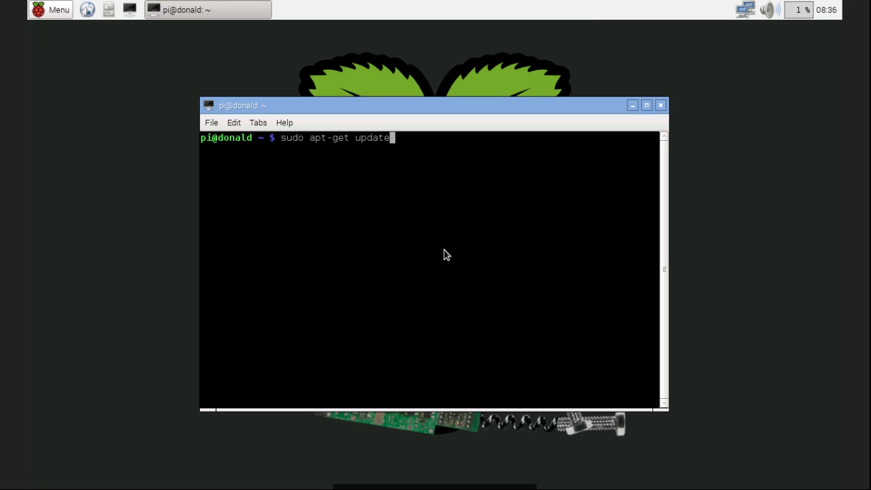
key("Return")
type("sudo apt-get upgrade")
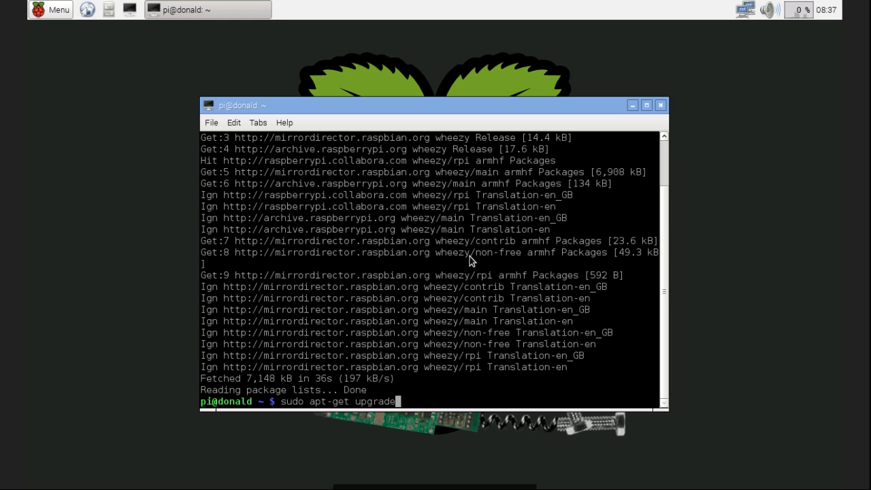
Step: Run 'sudo apt-get upgrade', installing 16 upgraded packages including bind9, sudo, screen and unzip
key("Return")
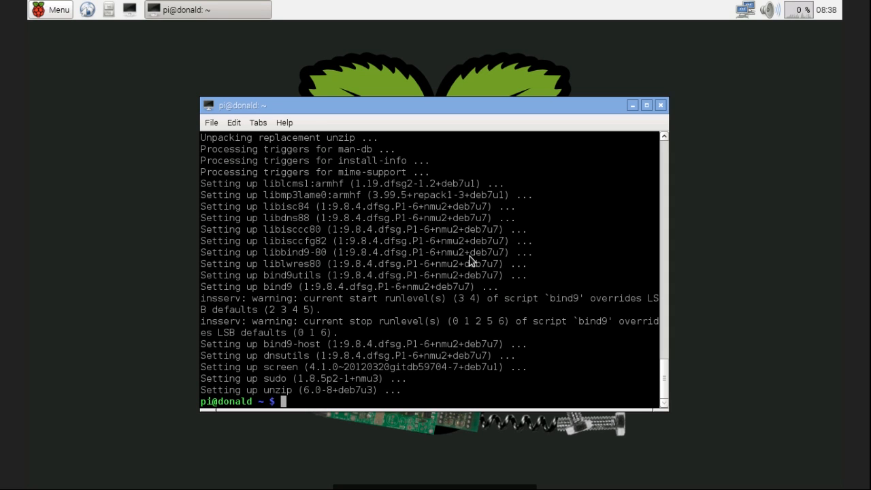
Step: Close the terminal and reboot the Pi via Menu > Shutdown… > Reboot in the End session dialog
left_click(658, 107)
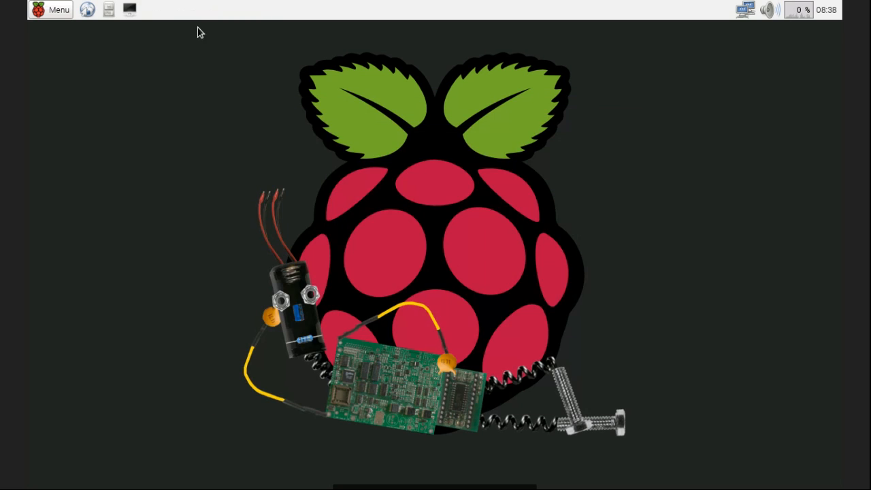
left_click(59, 10)
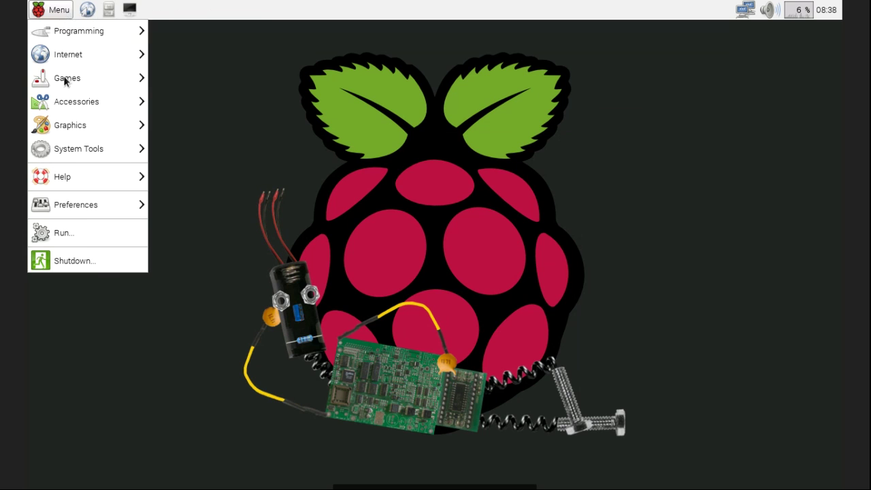
left_click(90, 268)
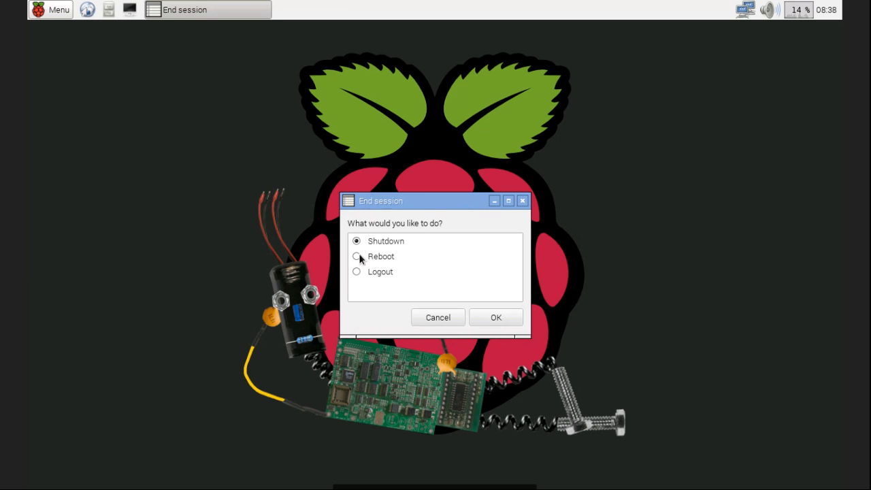
left_click(503, 320)
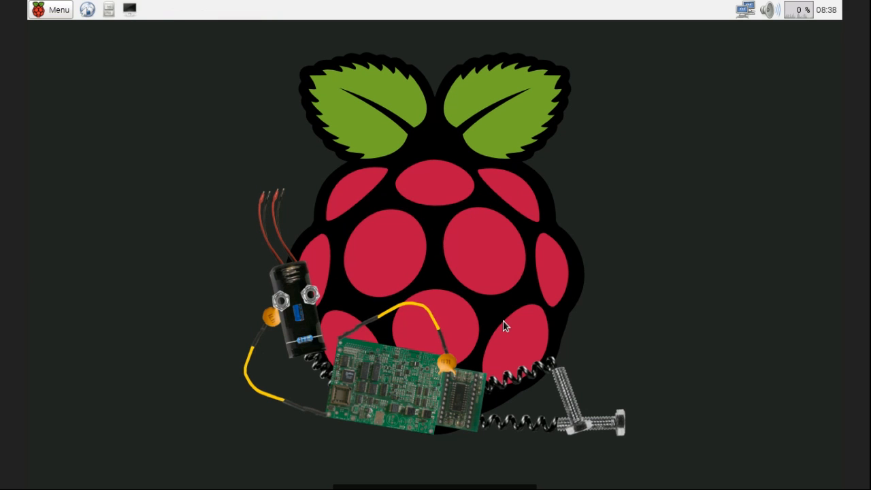